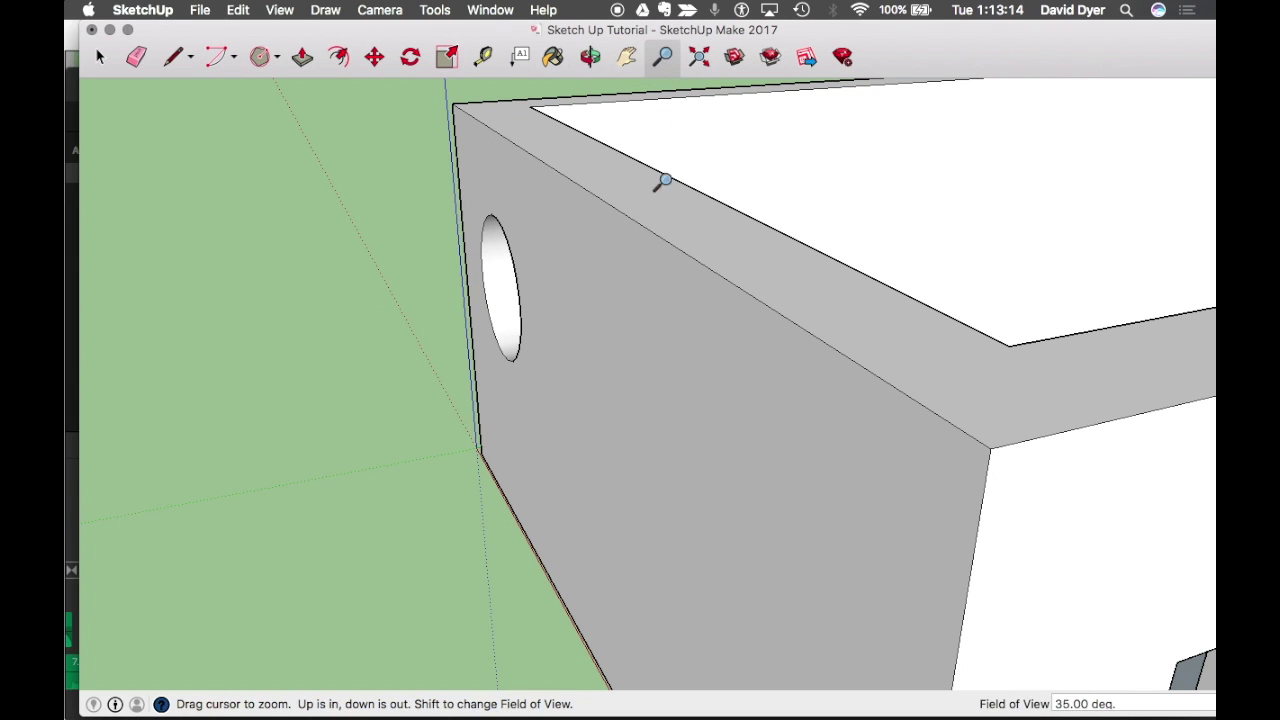
- Push/pull the pentagonal face beside the triangular window about 0.66 m outward from the wall
drag(663, 288, 621, 357)
scroll(621, 357, down, 5)
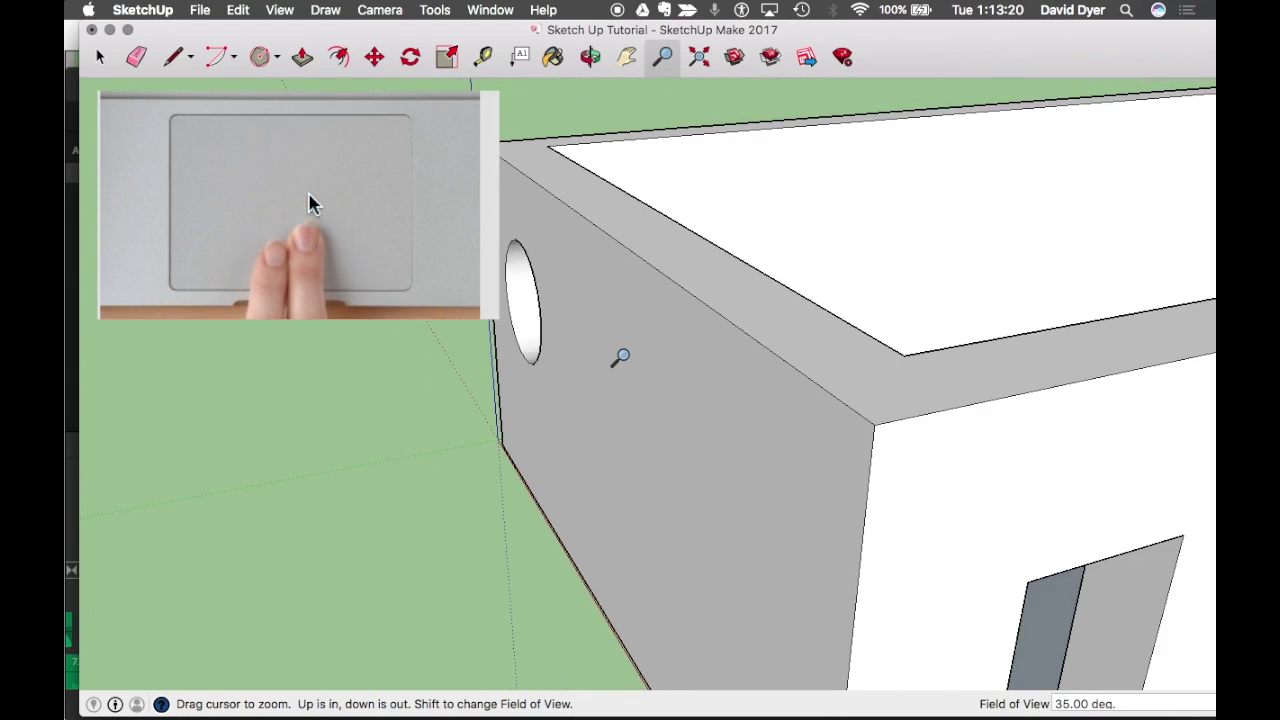
click(626, 56)
drag(948, 374, 243, 314)
drag(829, 594, 510, 458)
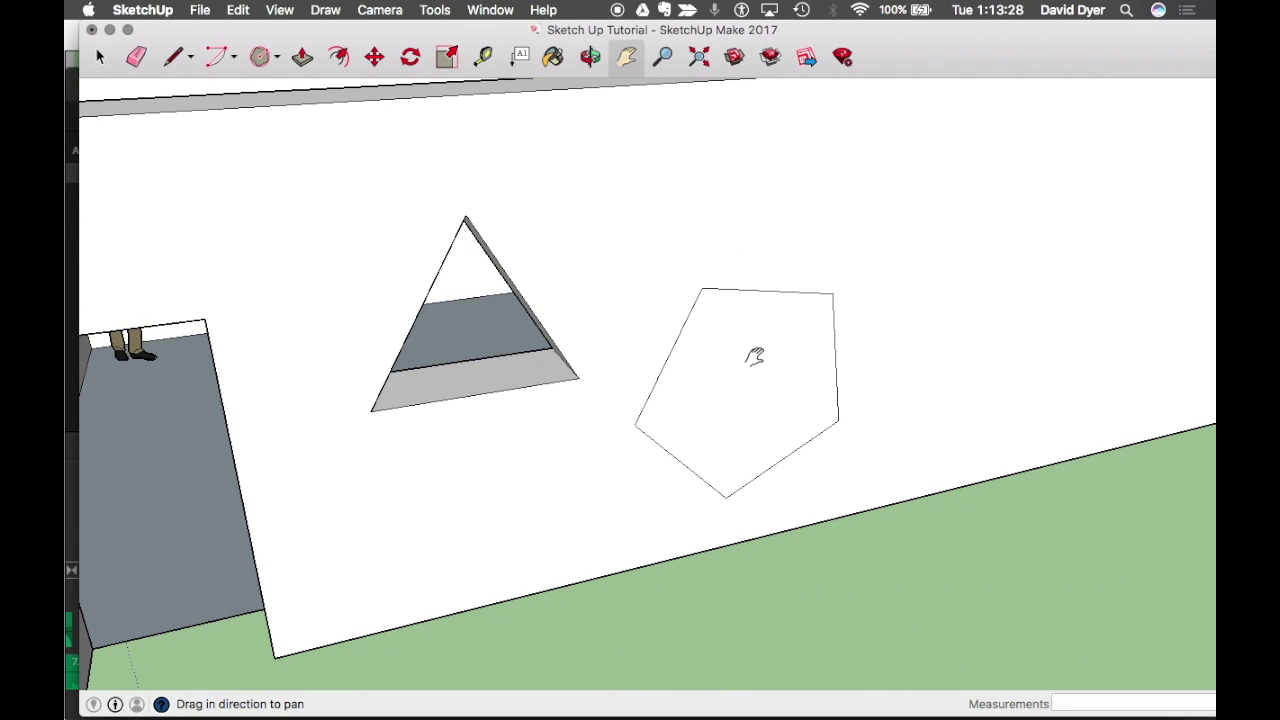
drag(777, 413, 709, 386)
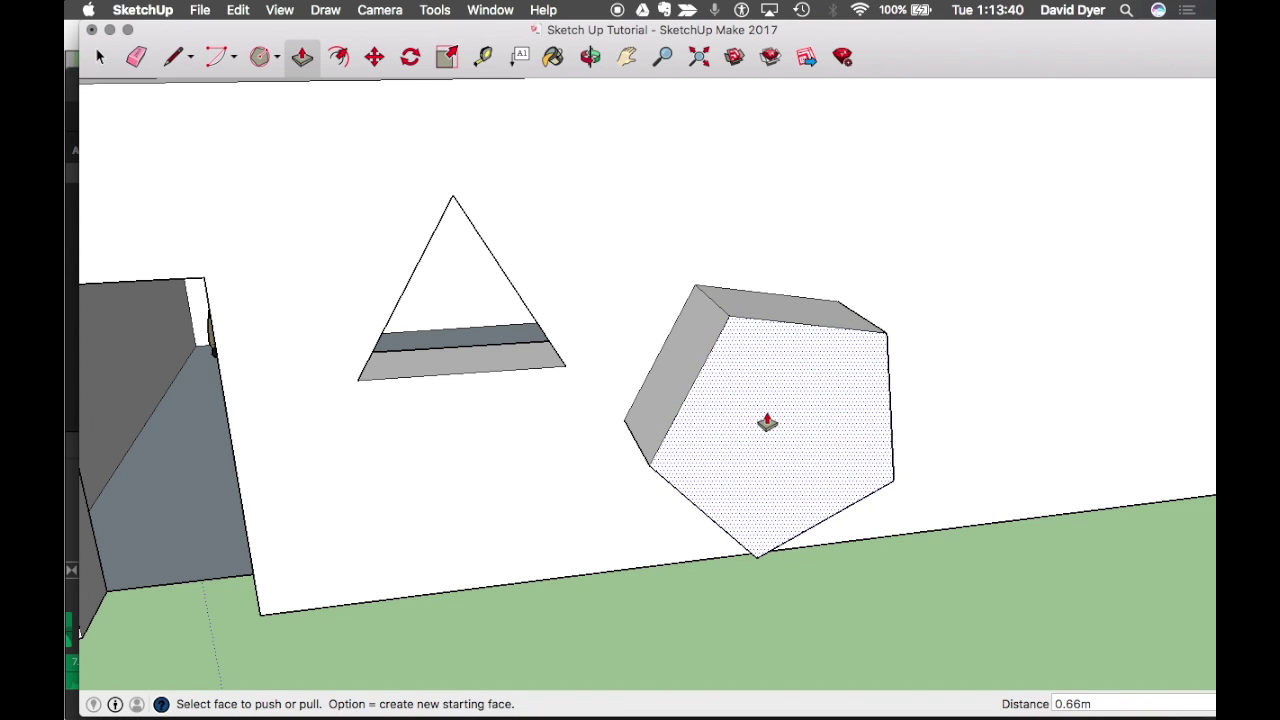
- Undo the pentagon's outward push/pull
click(237, 10)
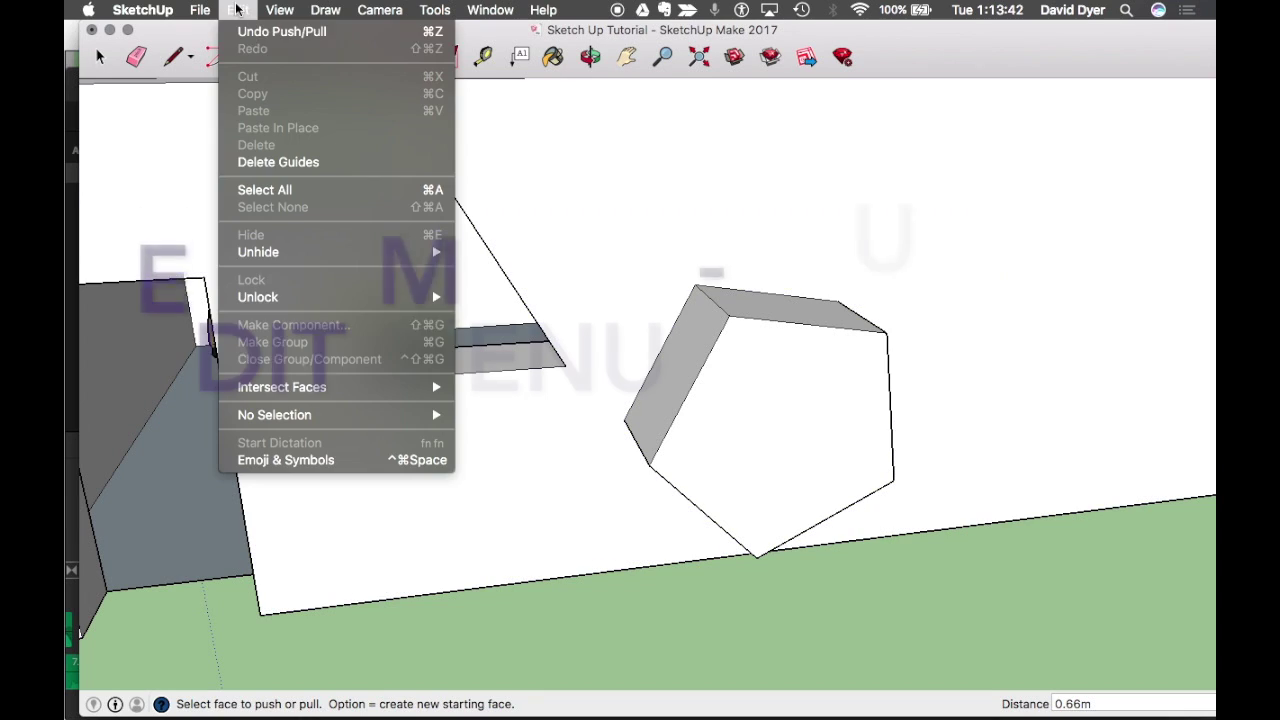
click(249, 33)
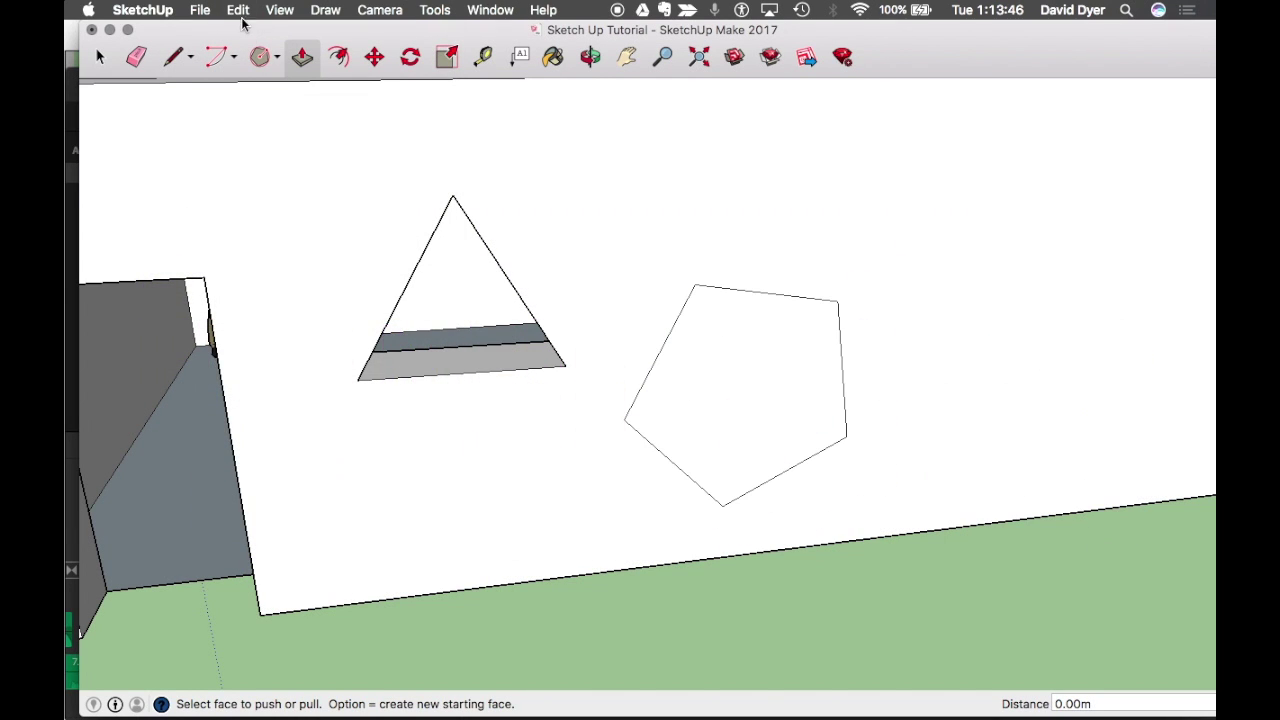
click(238, 10)
click(240, 12)
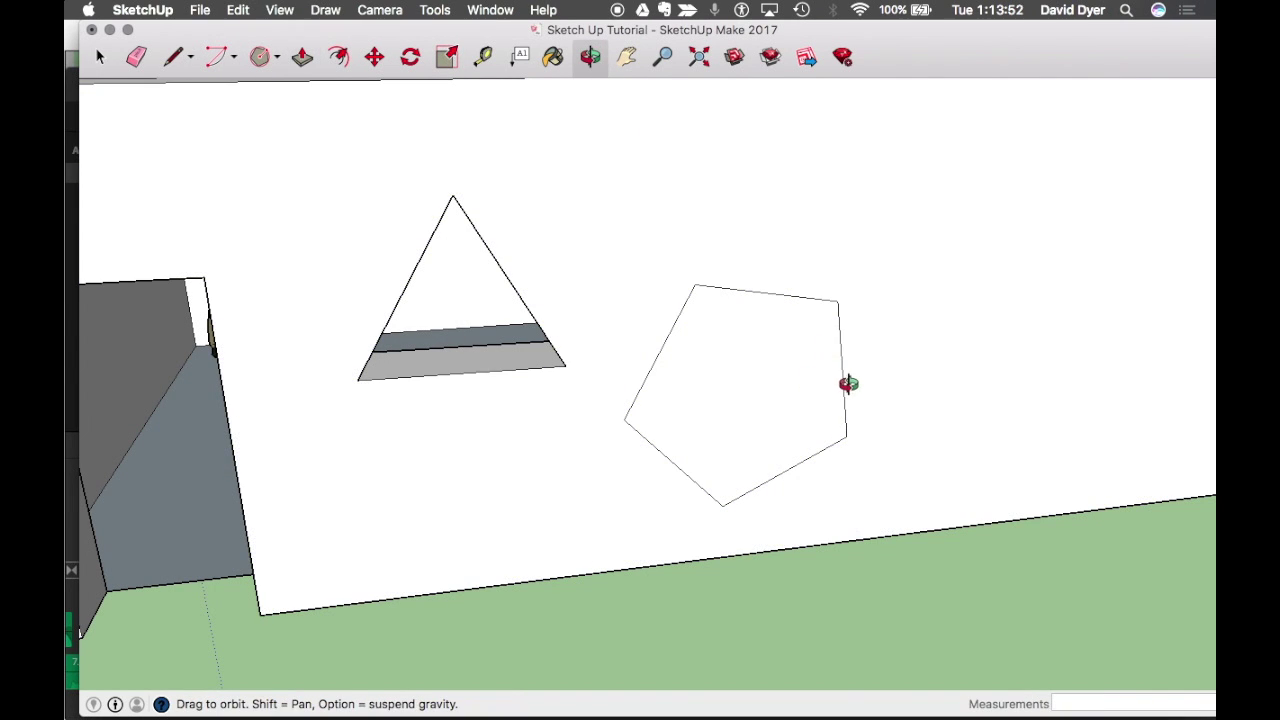
- Push the pentagonal face about 0.50 m into the wall with Push/Pull to cut a window opening through it
drag(848, 384, 693, 333)
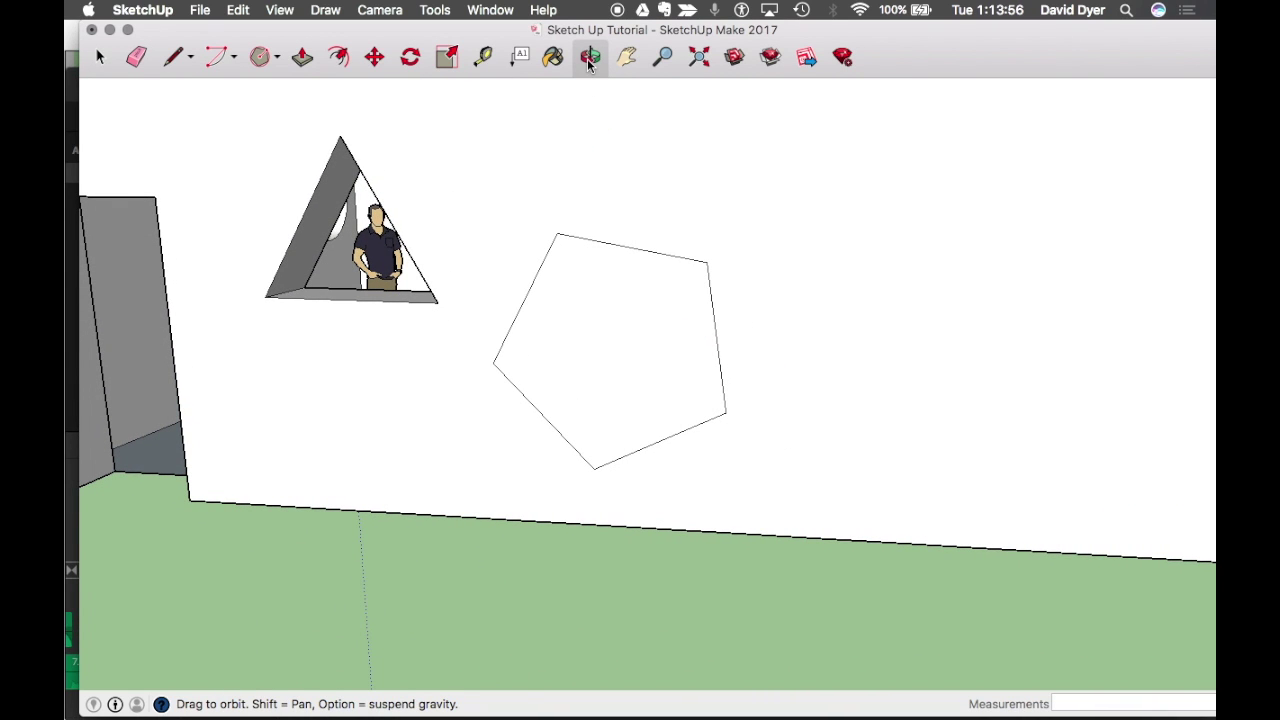
scroll(600, 316, up, 8)
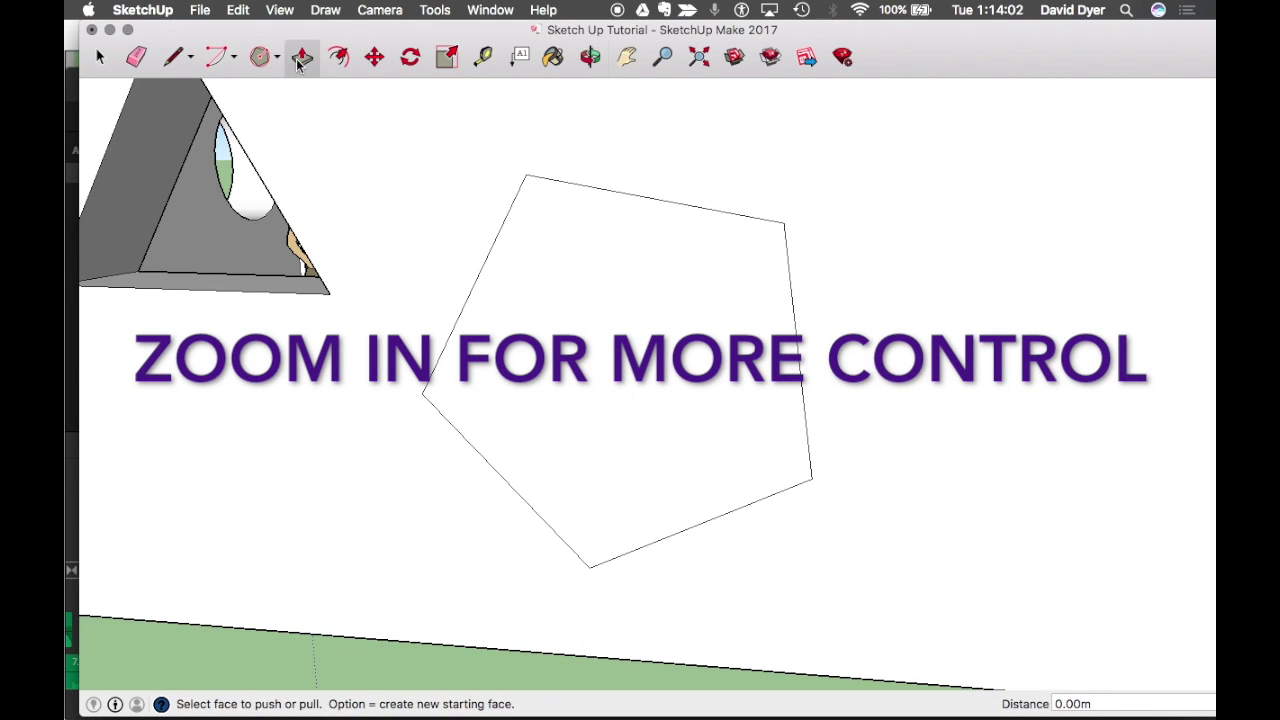
click(620, 362)
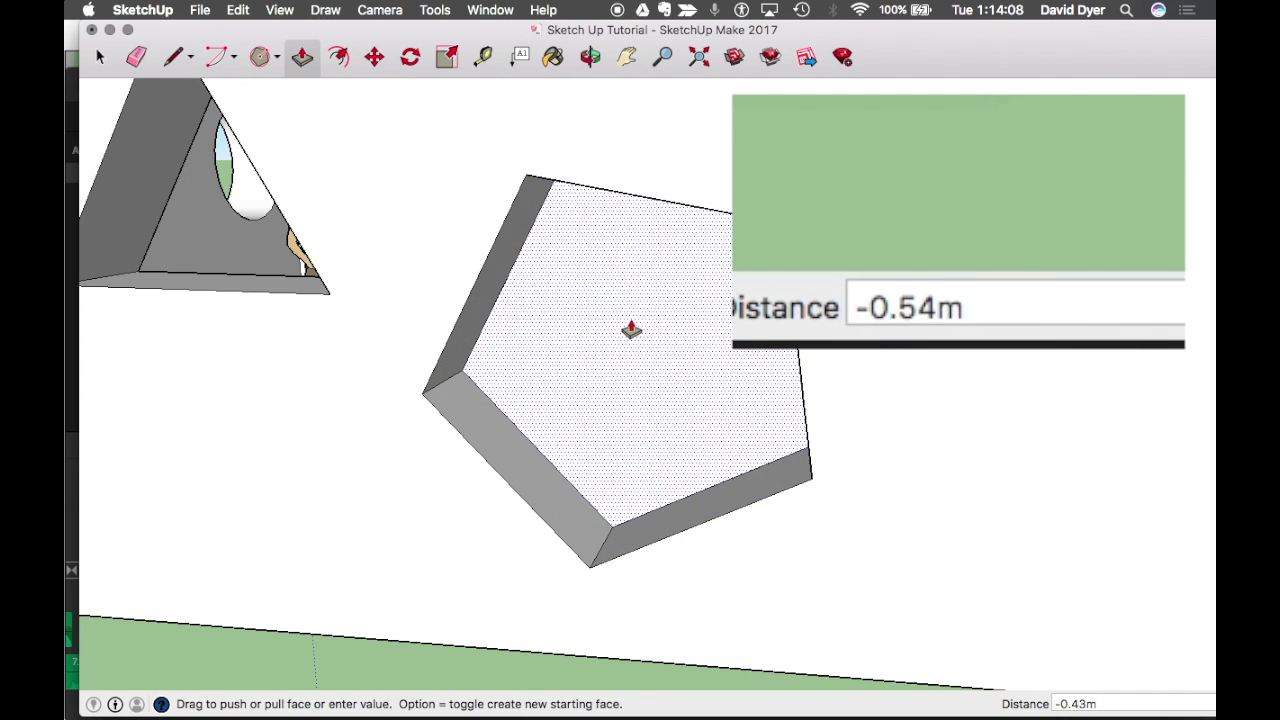
drag(631, 323, 631, 318)
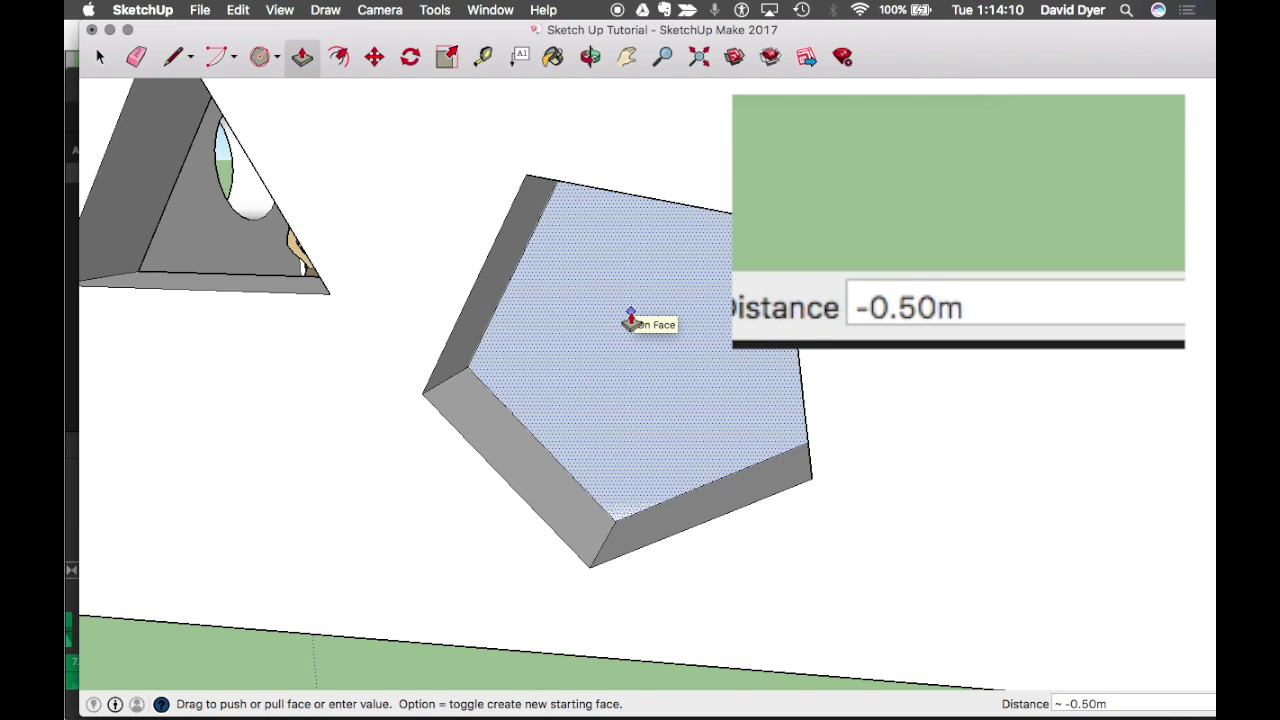
click(631, 320)
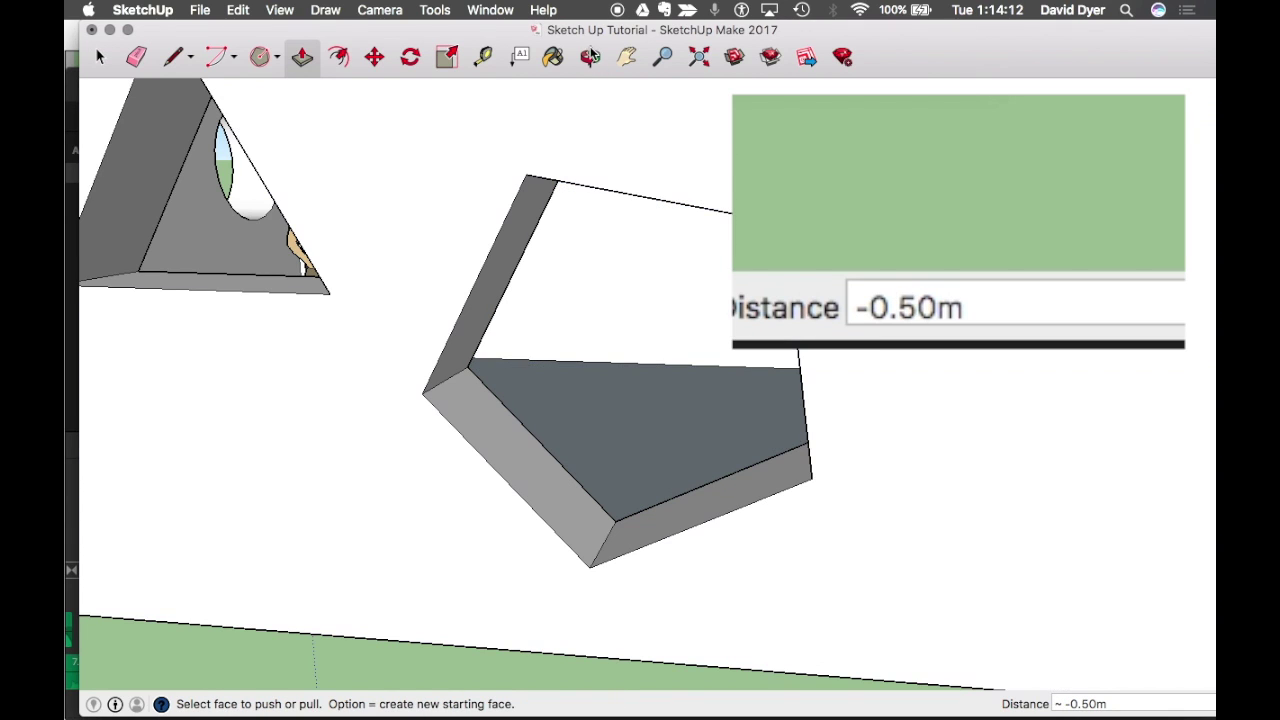
- Start the Polygon tool on the wall beside the pentagonal window and reduce its number of sides by three
drag(791, 409, 947, 443)
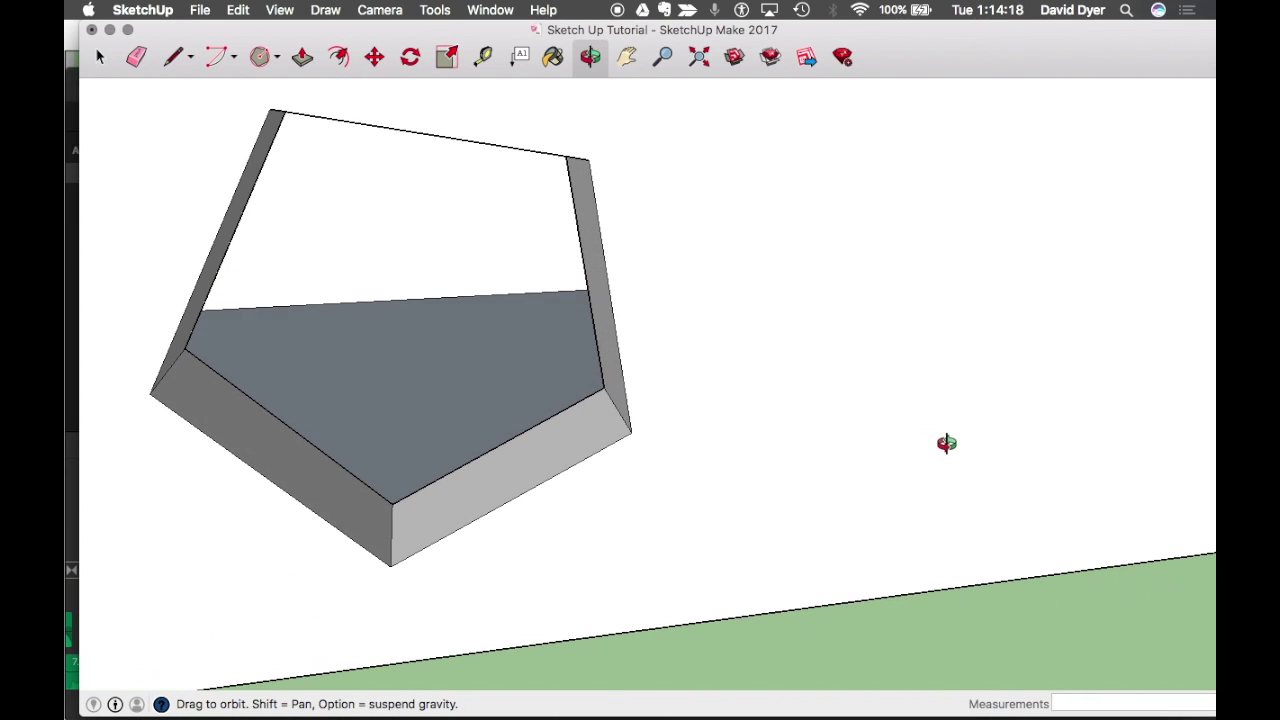
click(278, 62)
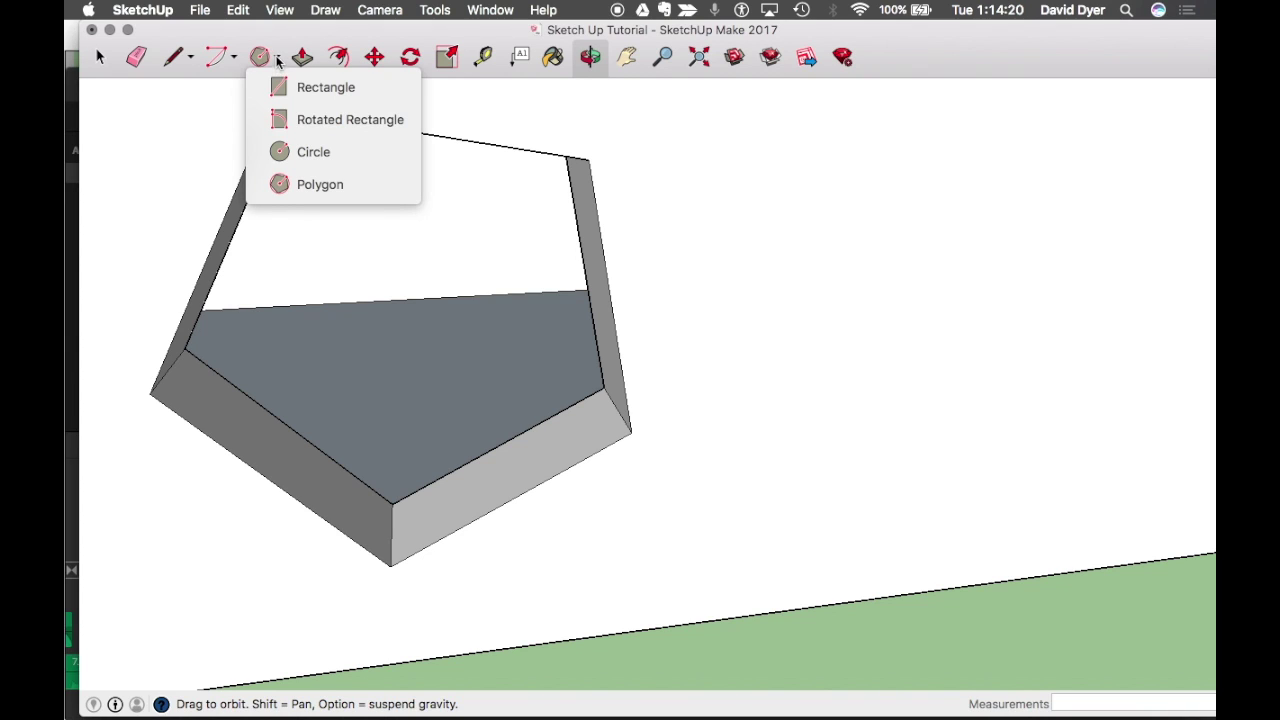
click(325, 187)
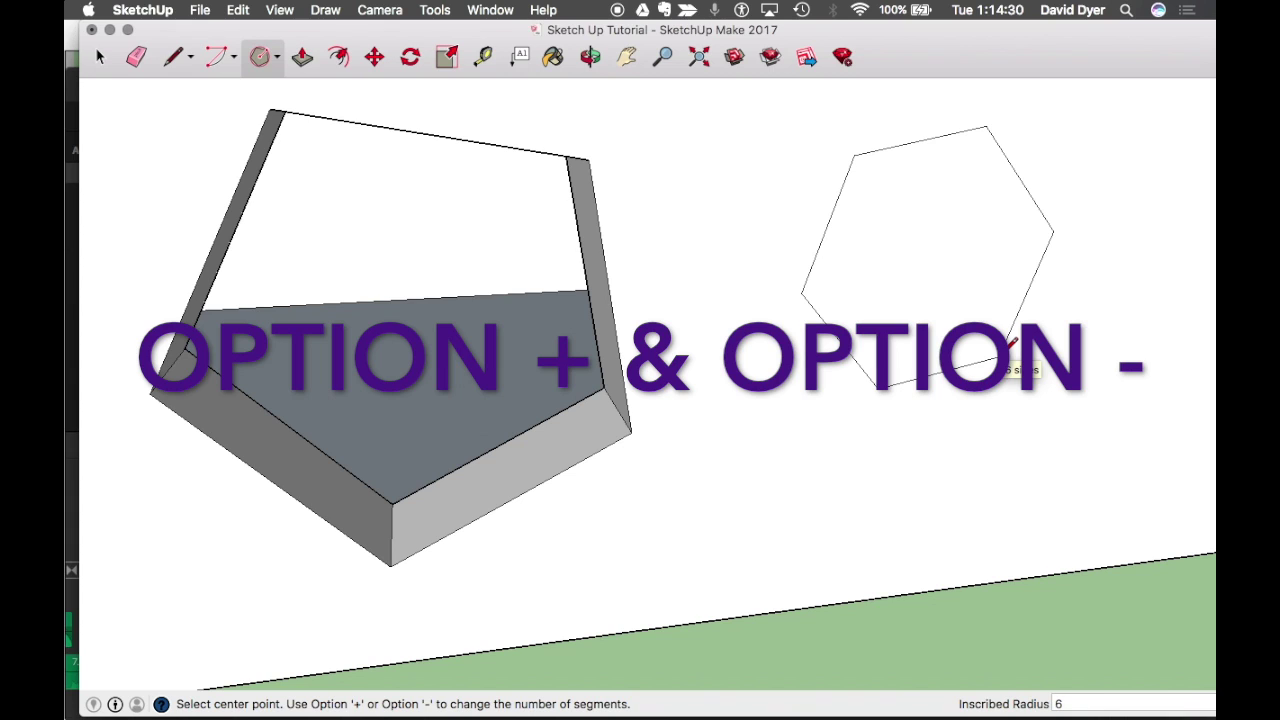
key(alt+minus)
key(alt+minus)
key(alt+minus)
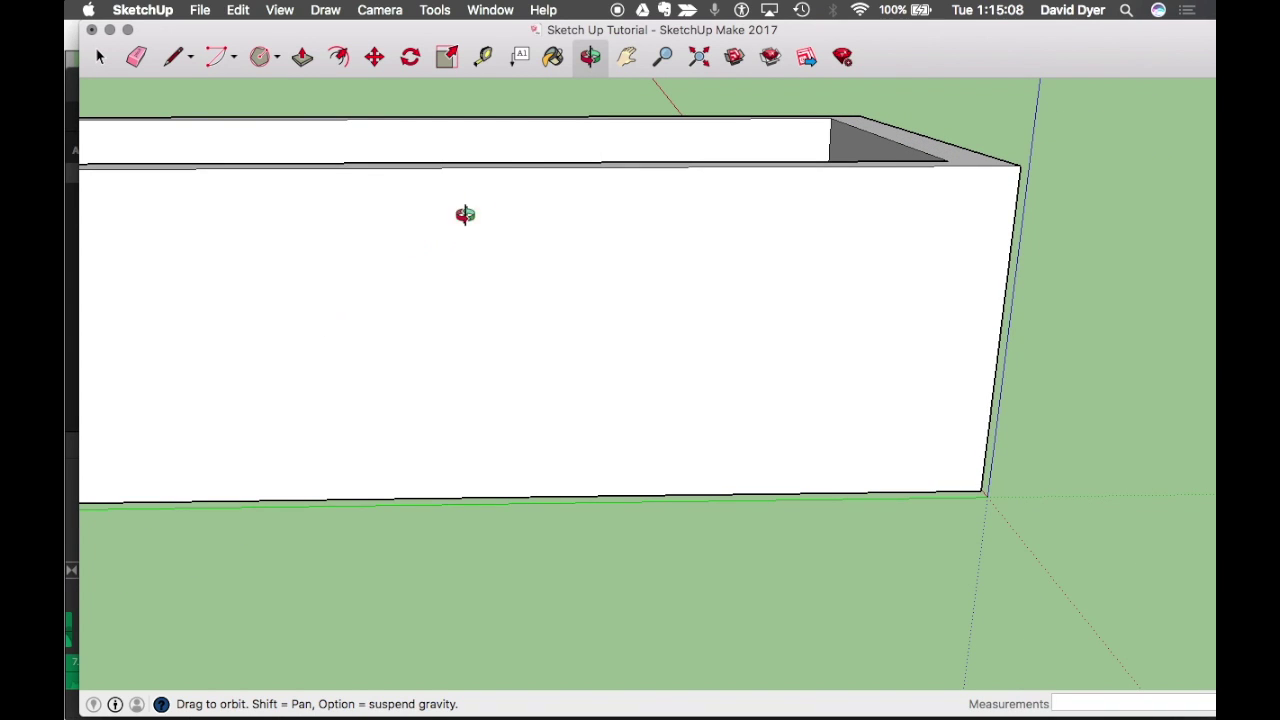
- Paint the outer face of the long windowless wall with the solid Clover green colour
click(553, 58)
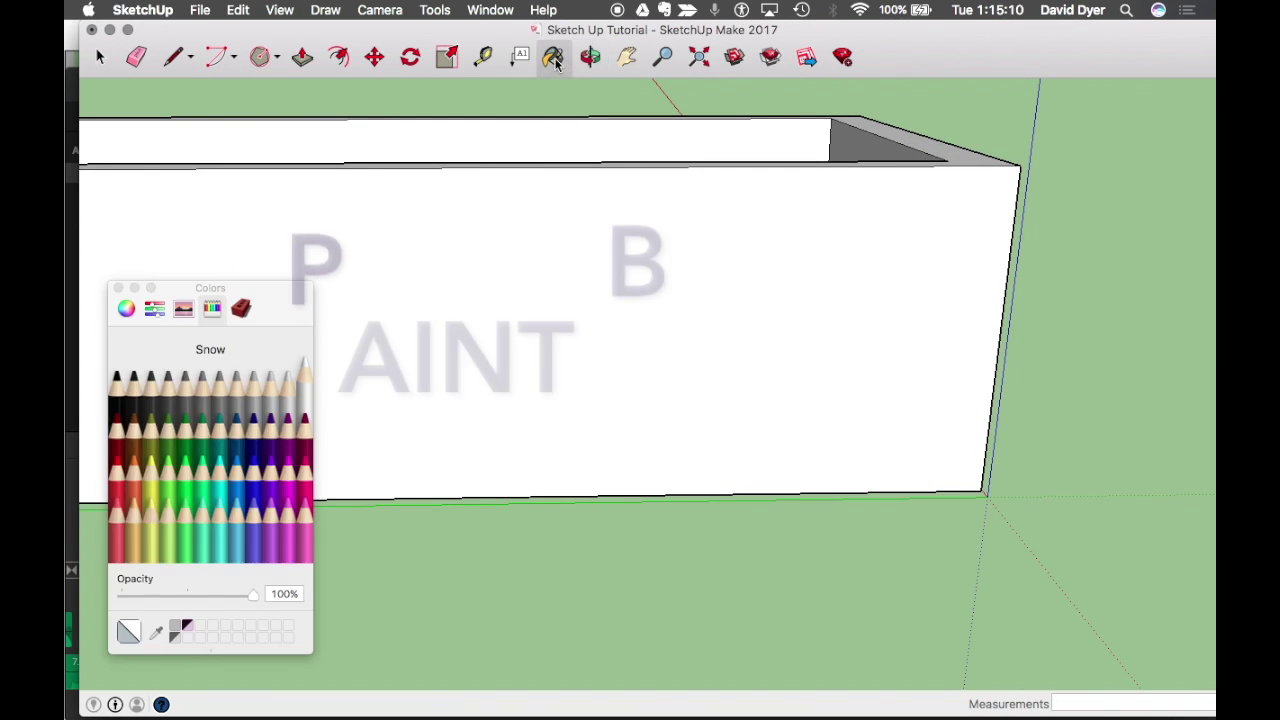
drag(289, 287, 1032, 233)
click(976, 379)
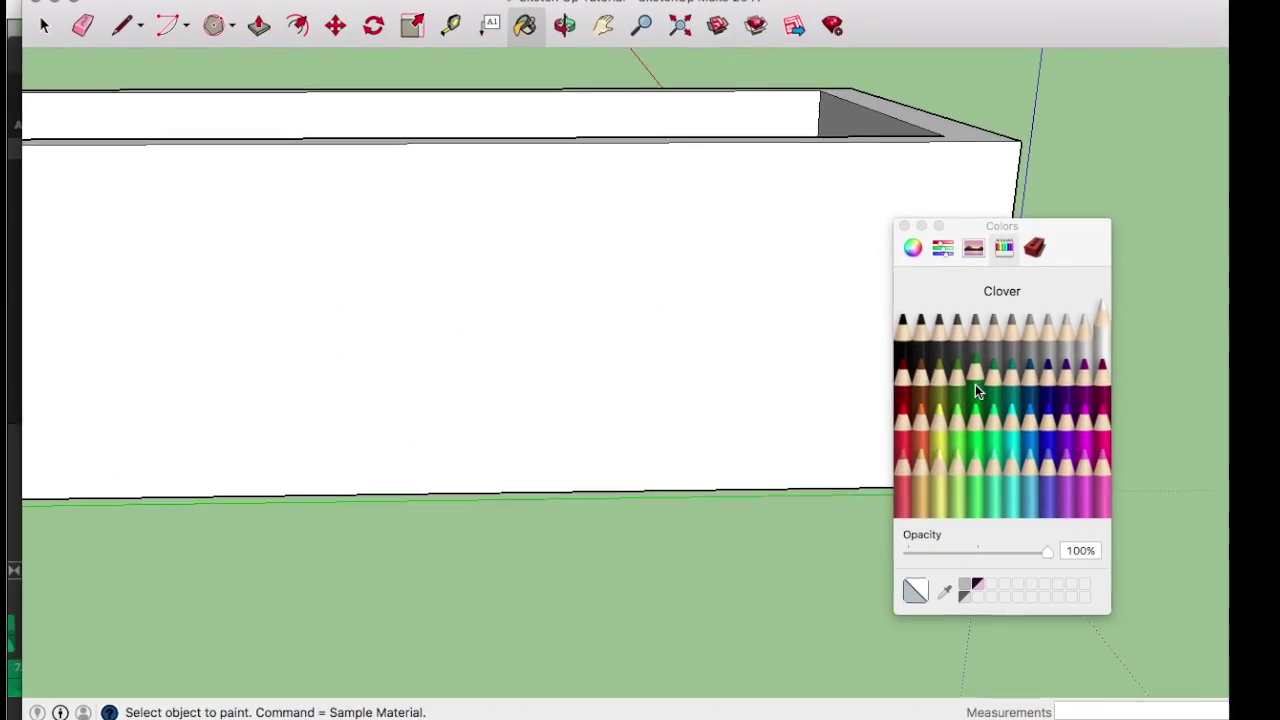
click(745, 343)
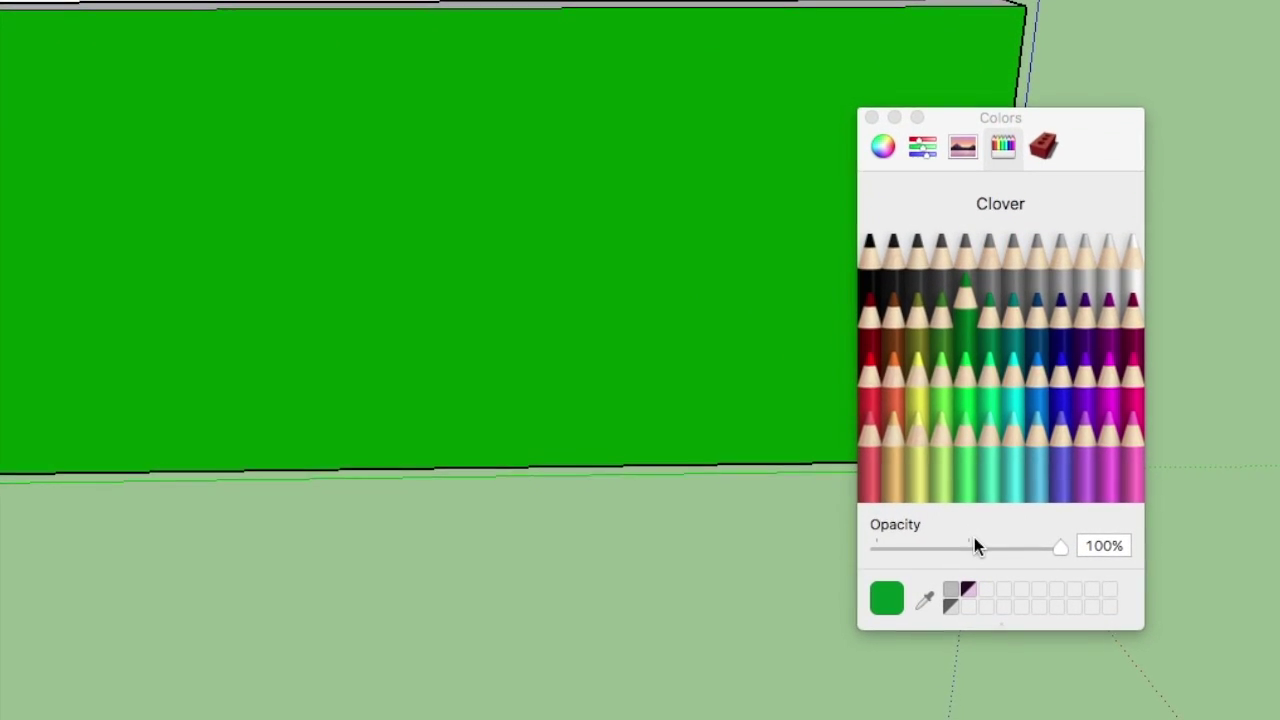
- Repaint the long wall's outer face with Aqua at 51% opacity
click(1047, 354)
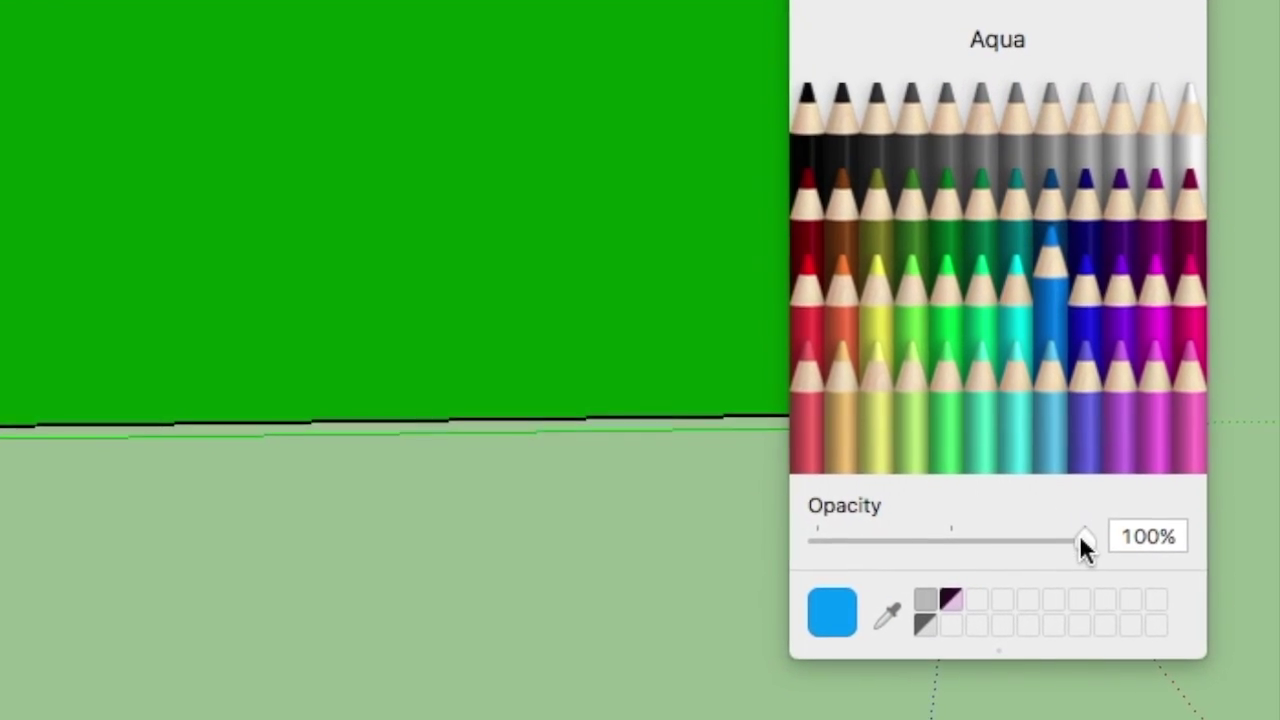
drag(1079, 537, 942, 540)
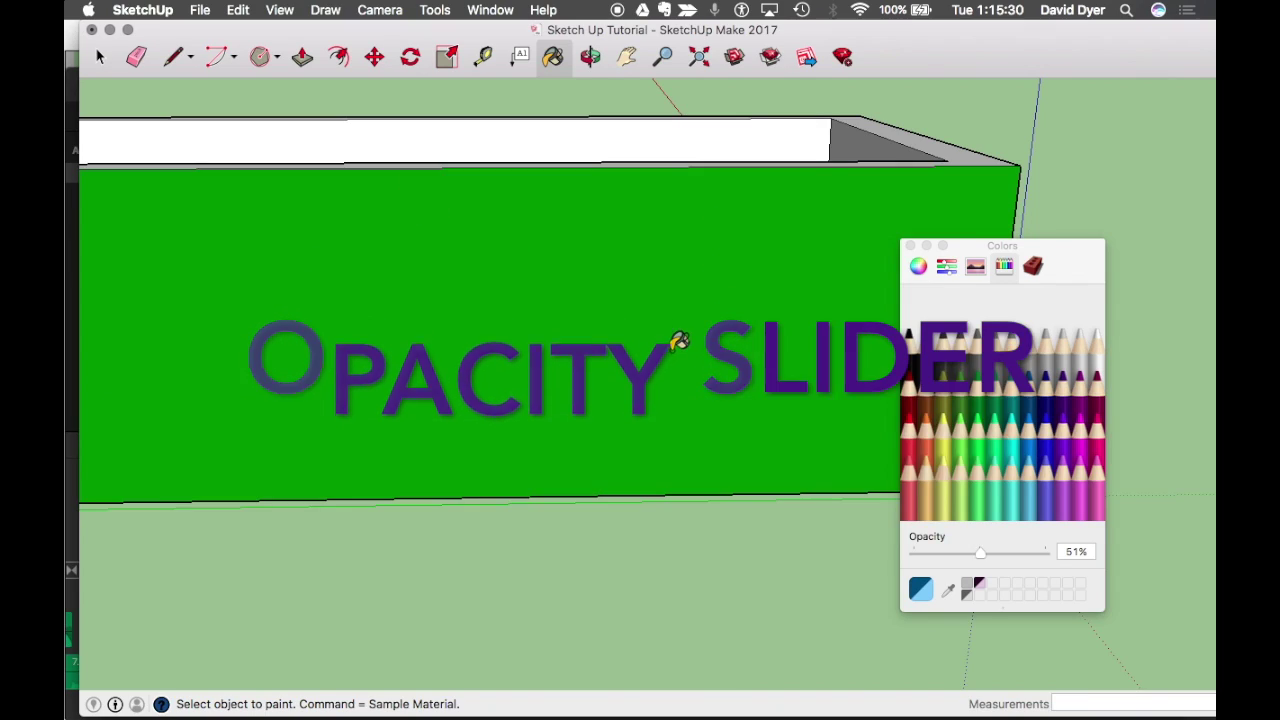
click(679, 342)
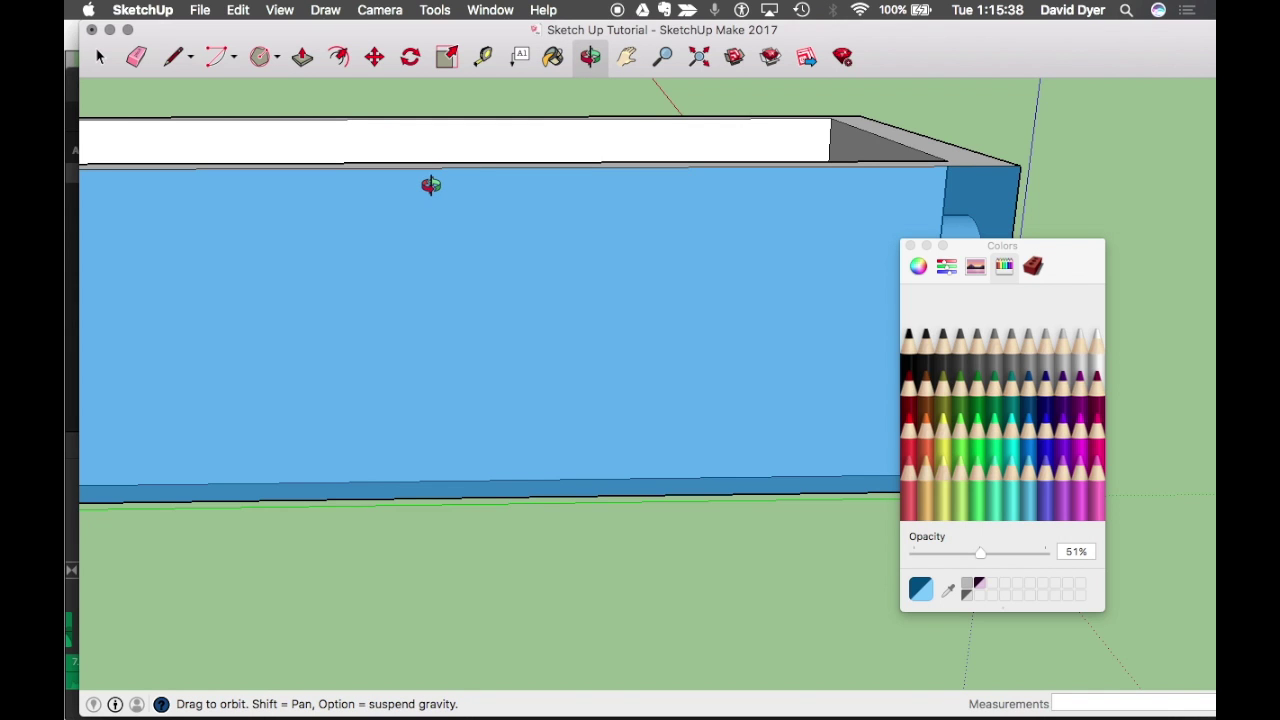
- Paint the inner face of the same long wall with the 51% opacity Aqua colour, making the wall see-through
drag(430, 184, 1096, 192)
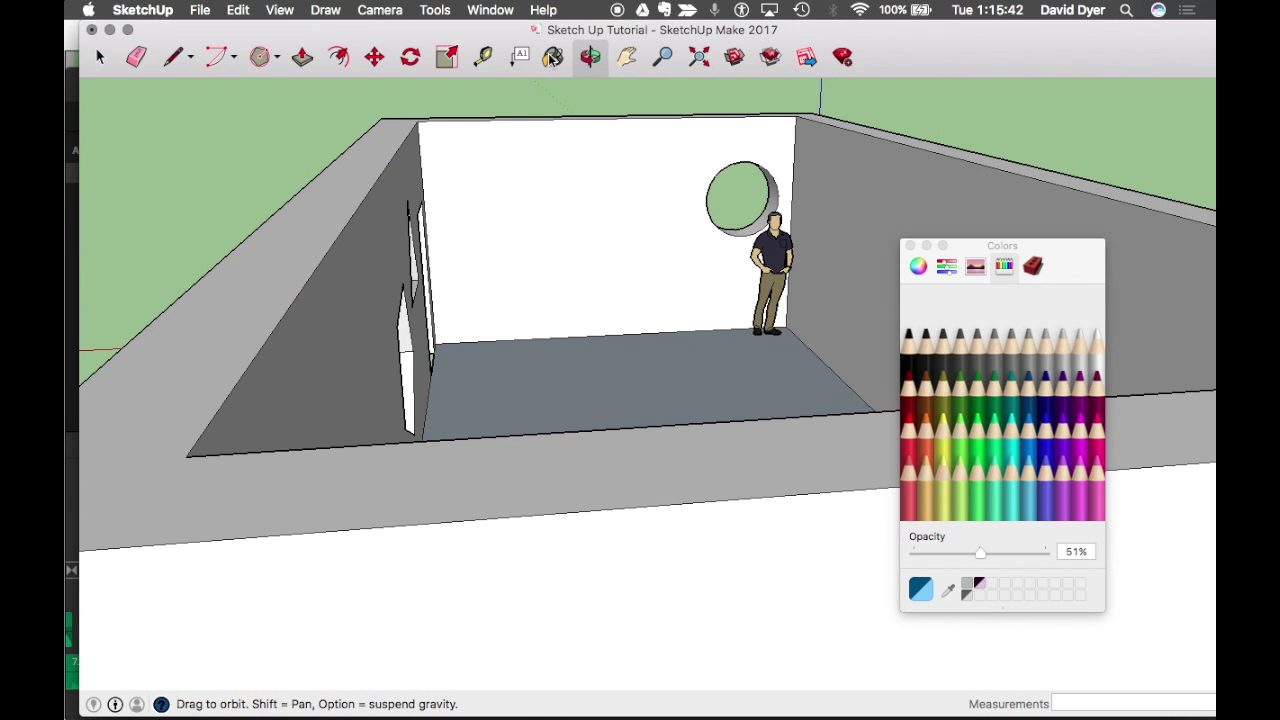
click(884, 190)
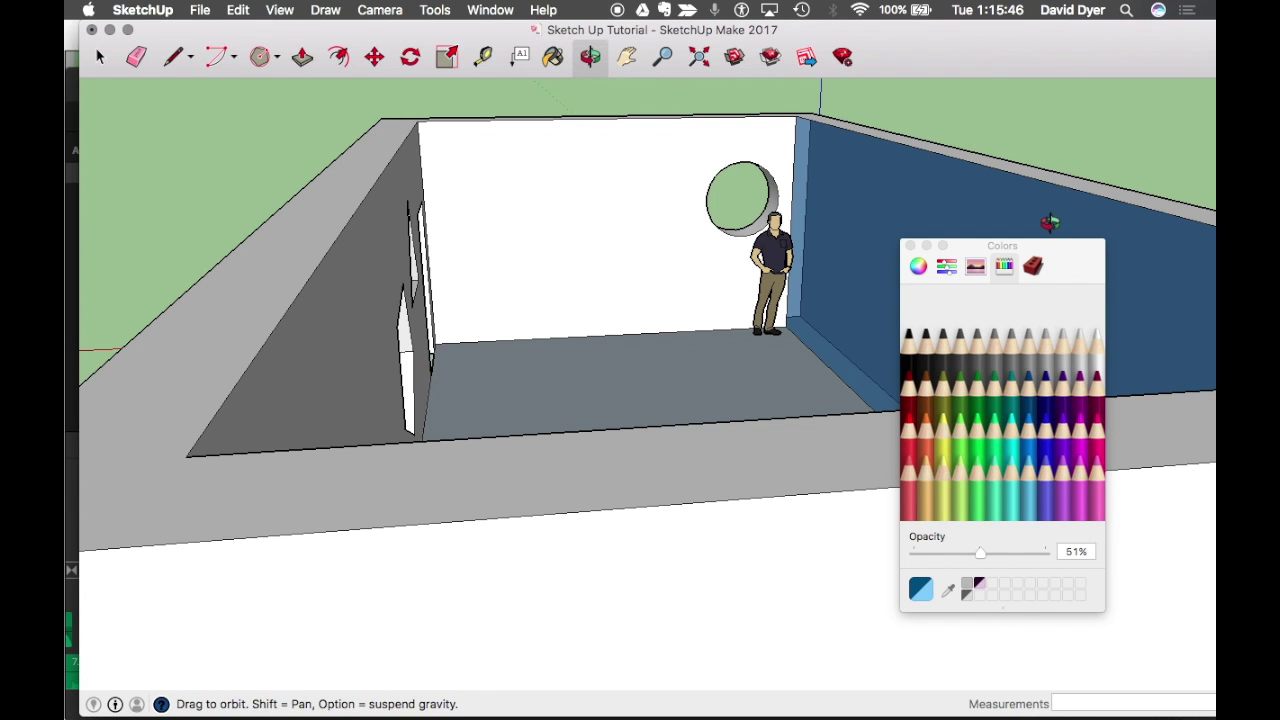
drag(1087, 212, 521, 267)
shift+drag(800, 410, 644, 387)
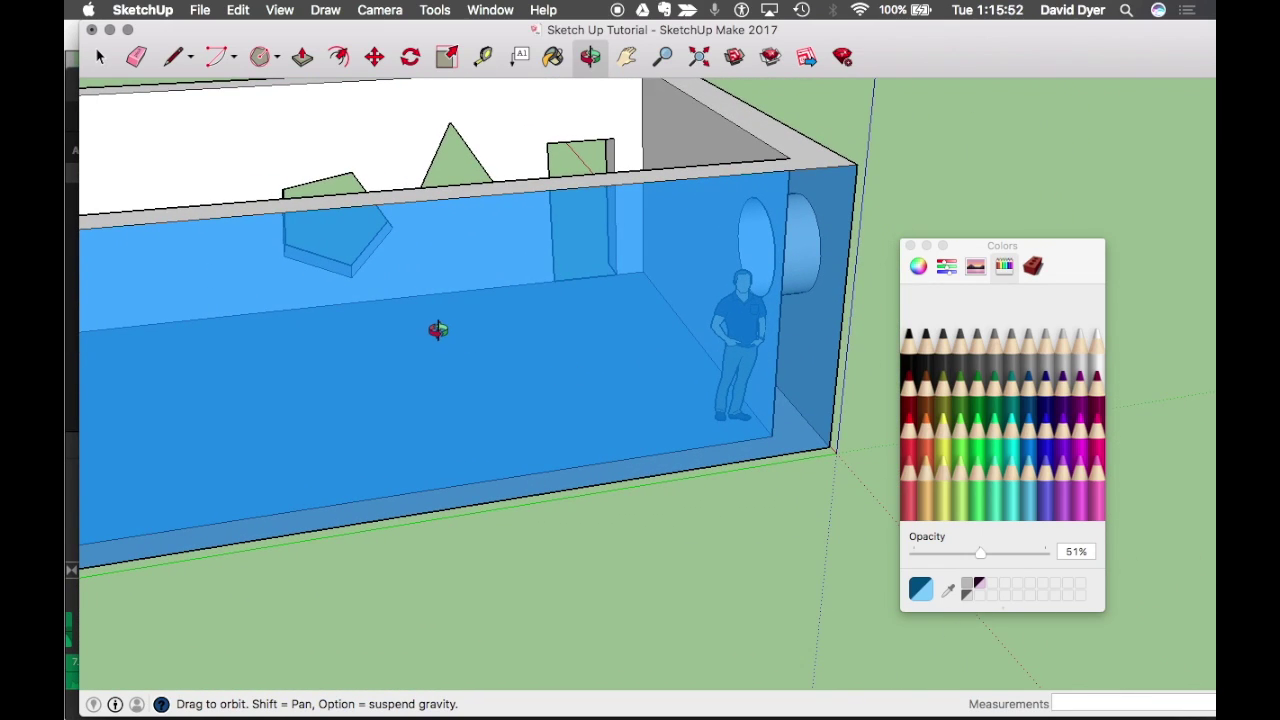
mouse_move(438, 330)
mouse_down()
mouse_move(443, 266)
mouse_move(443, 306)
mouse_up()
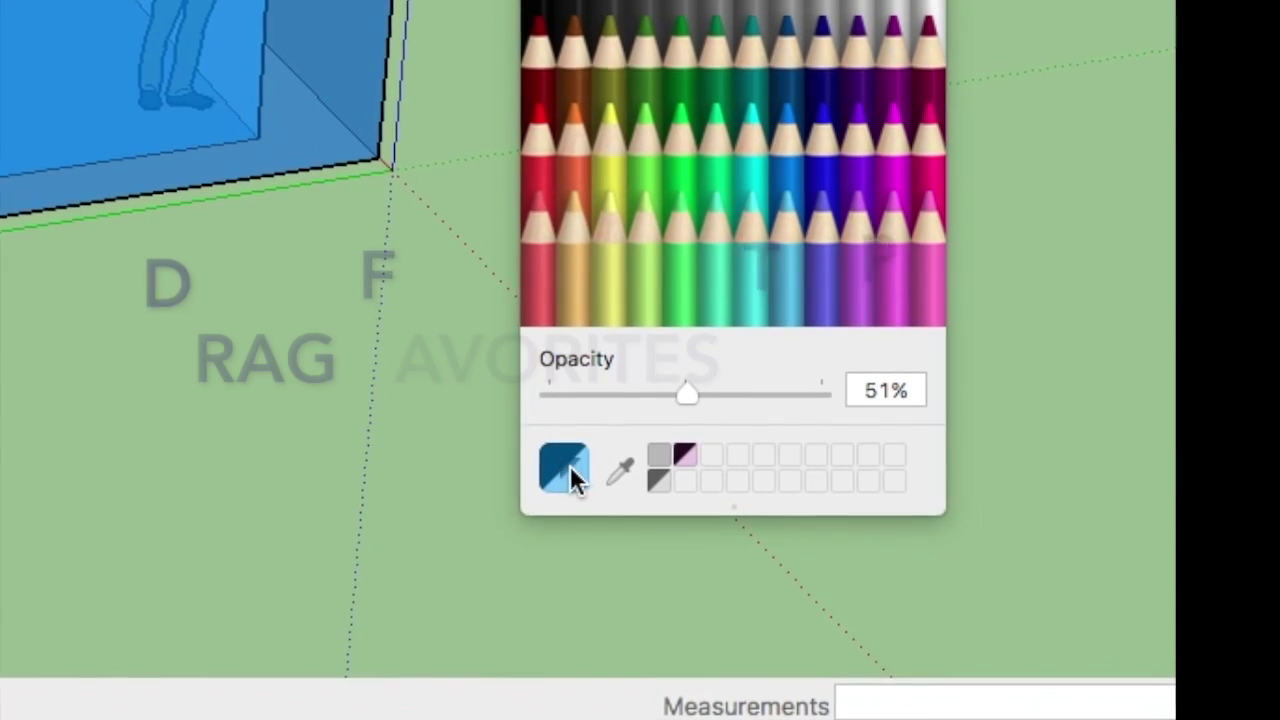
- Store the translucent Aqua as a favourite colour swatch, and pick the saved translucent purple swatch with 27% opacity
drag(572, 472, 656, 490)
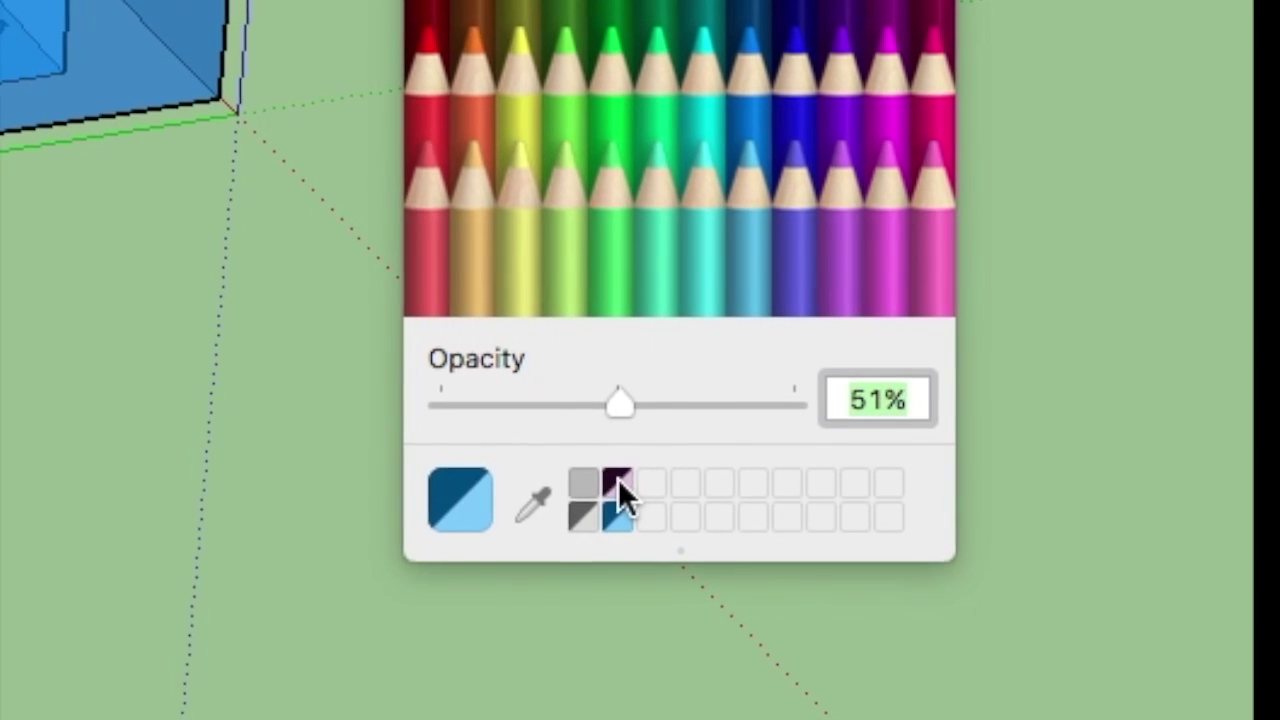
click(617, 482)
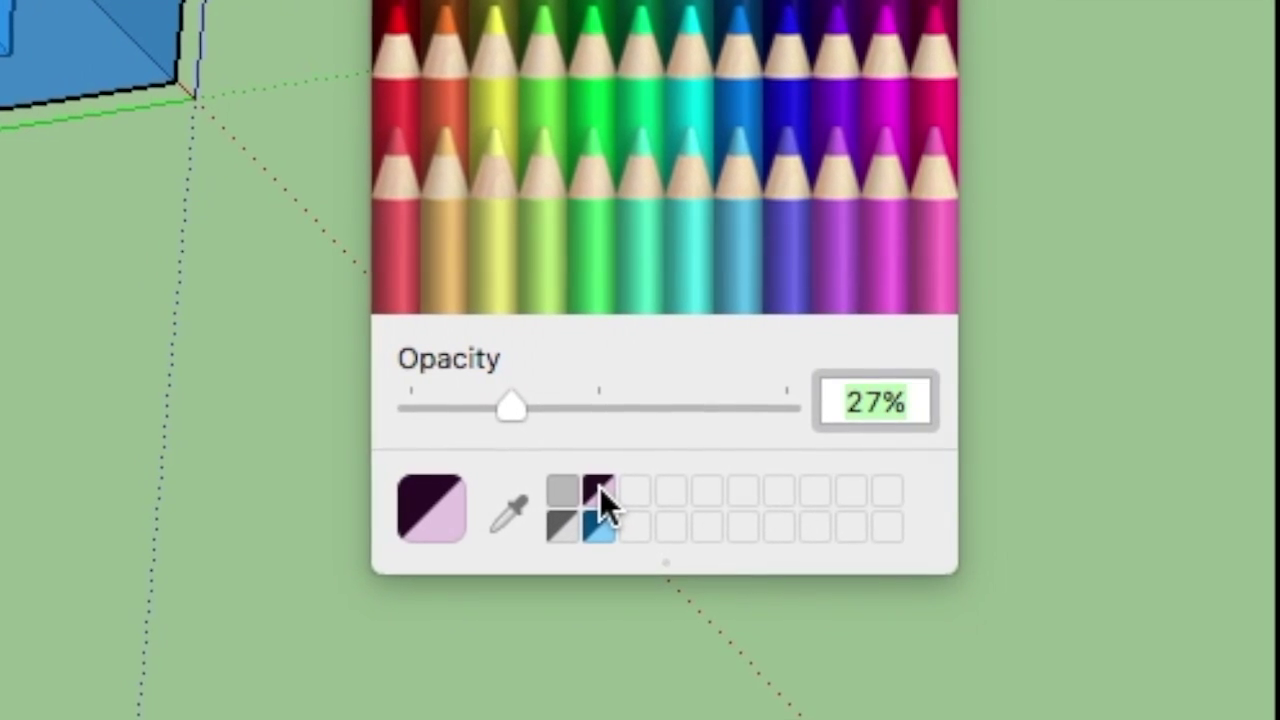